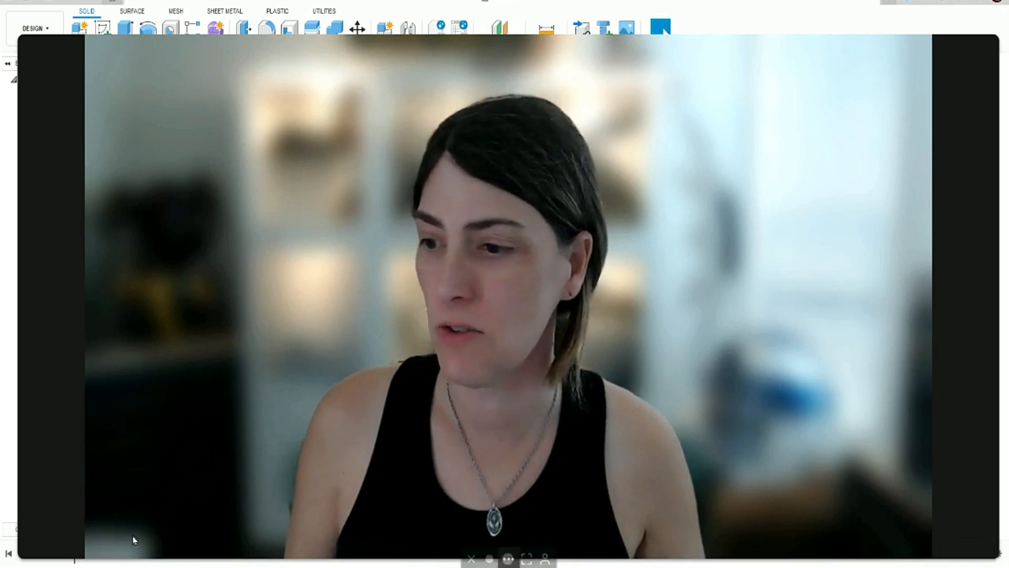
pyautogui.click(493, 557)
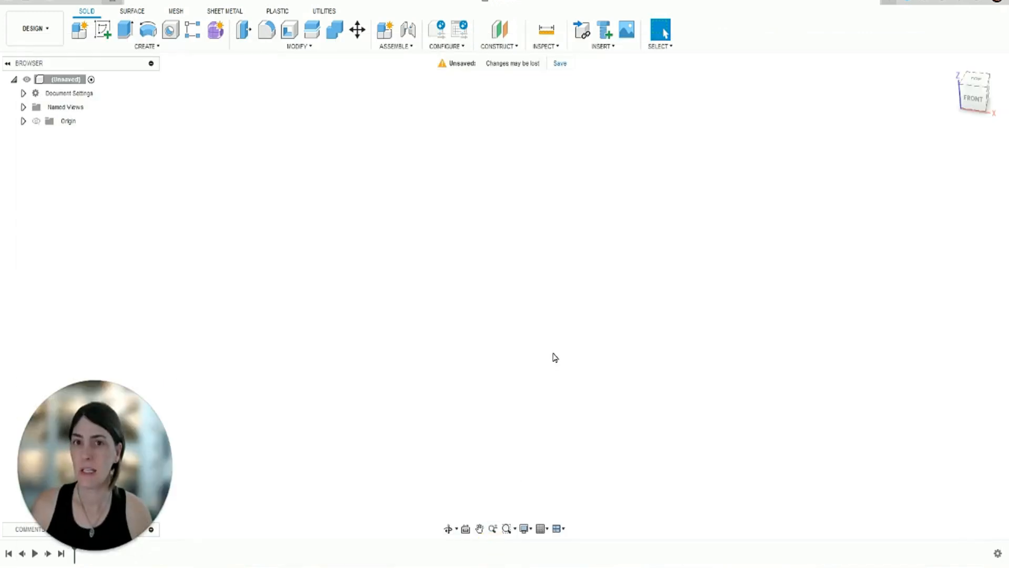
# Sketch a 20 mm diameter circle centred on the origin on the horizontal ground plane and finish the sketch
pyautogui.click(619, 284)
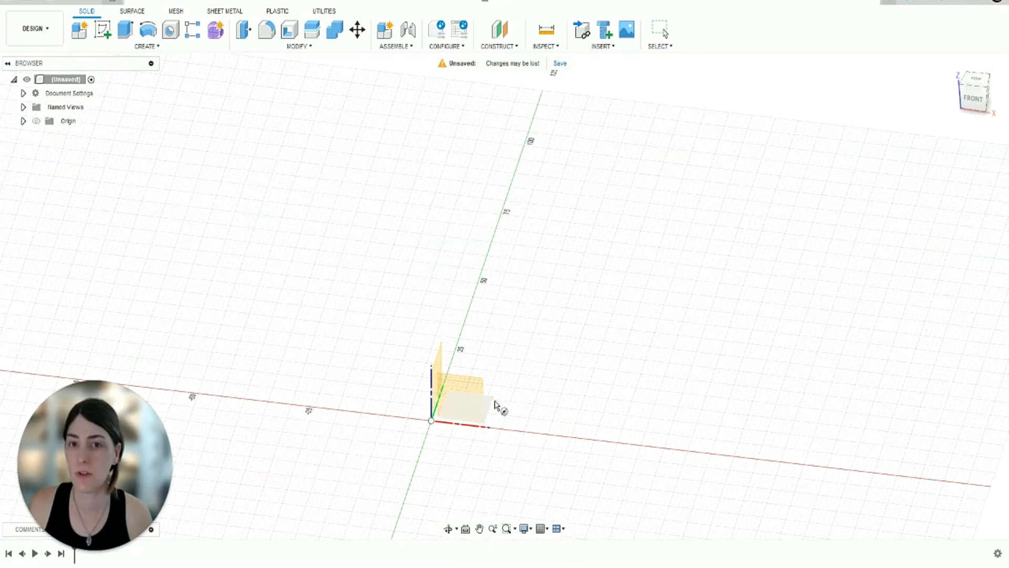
pyautogui.click(490, 411)
pyautogui.click(505, 296)
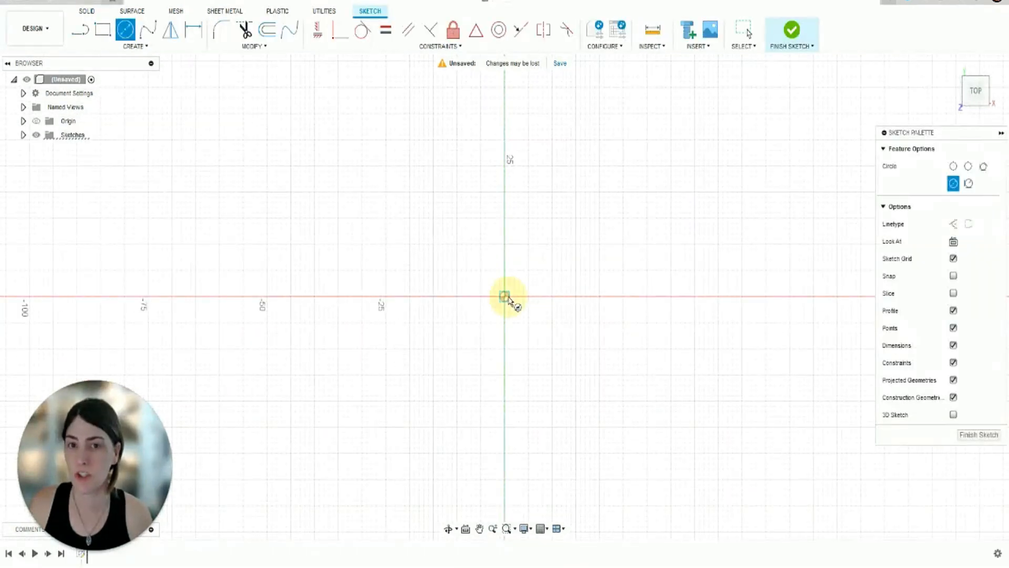
pyautogui.write('20')
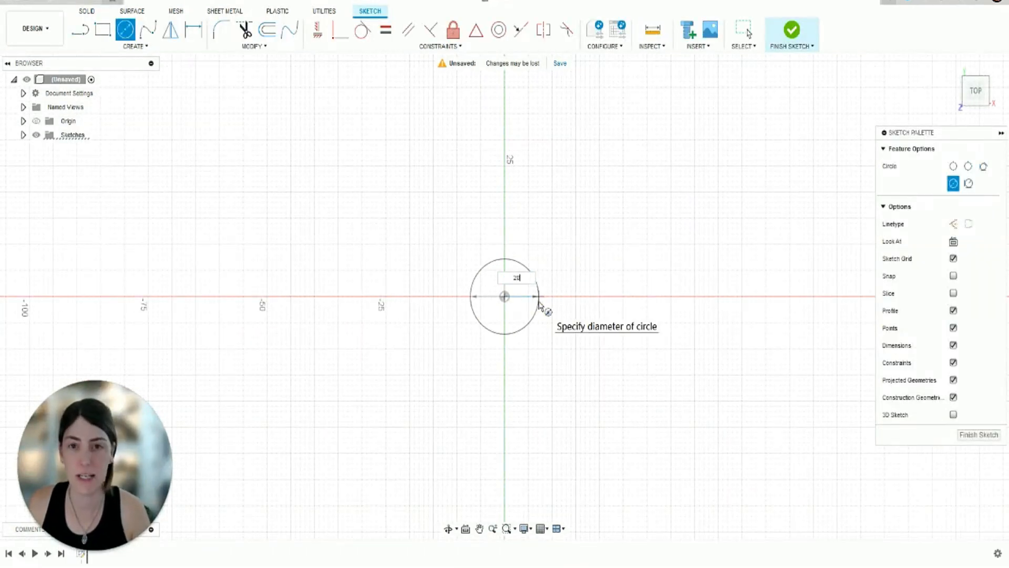
pyautogui.press('Return')
pyautogui.press('Escape')
pyautogui.click(792, 30)
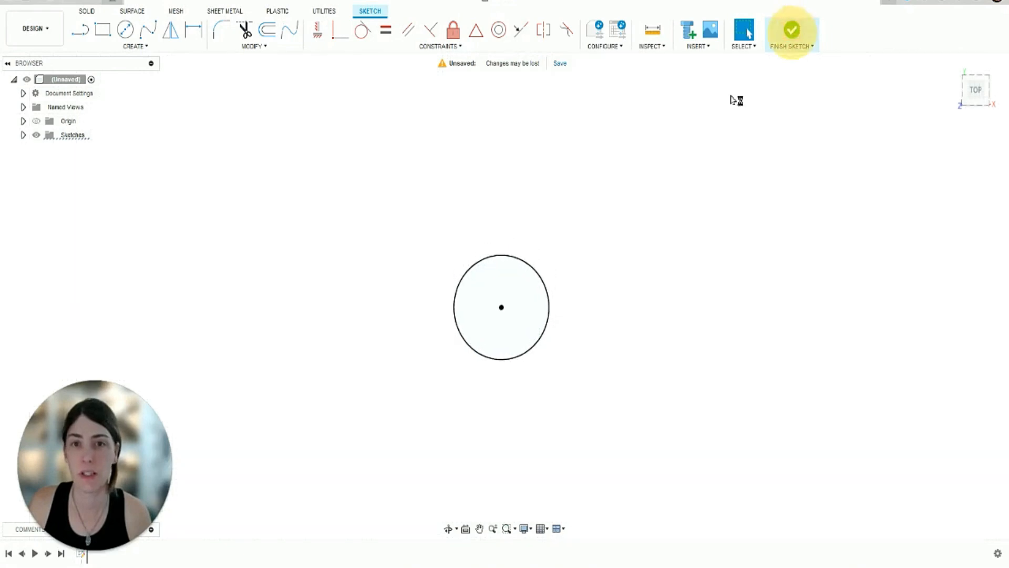
# Extrude the circle 40 mm upward into a solid cylinder
pyautogui.click(463, 419)
pyautogui.write('e40')
pyautogui.press('Return')
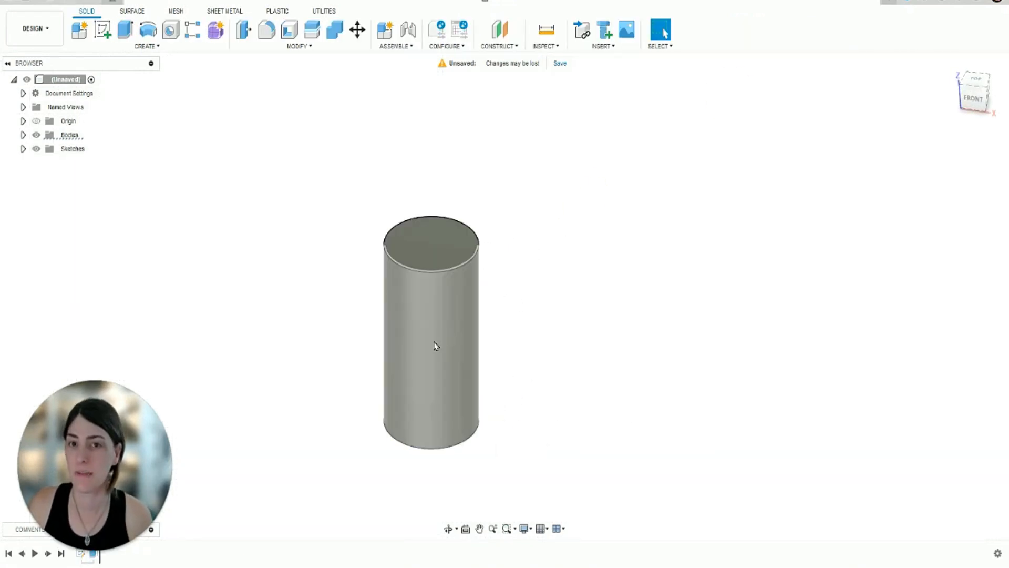
# Add a modeled full-length right-hand thread to the cylinder's outer face: ISO Metric 0.4m Tolerance, 20 mm, M20x2.5, class 6g
pyautogui.click(434, 346)
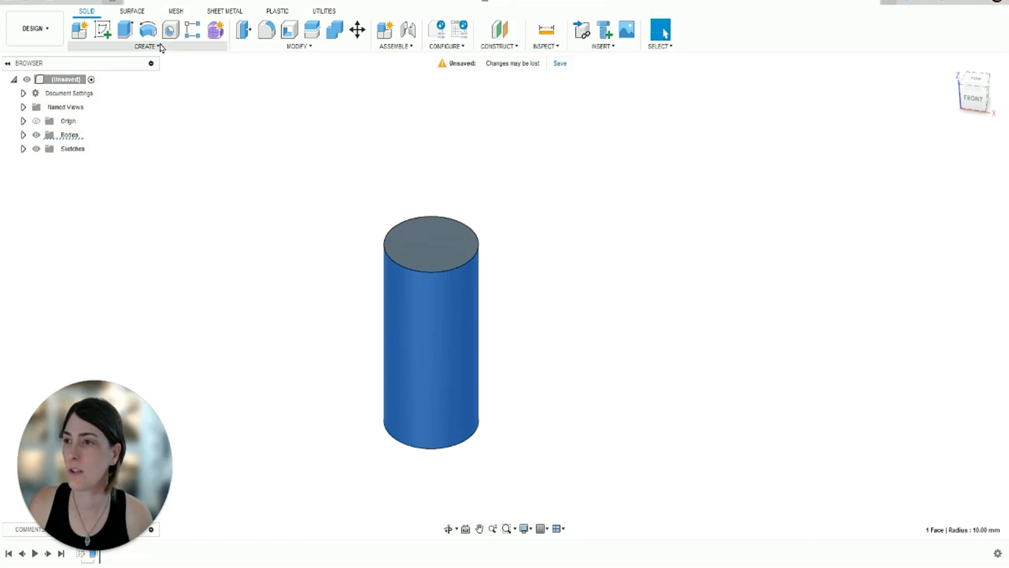
pyautogui.click(158, 47)
pyautogui.click(122, 198)
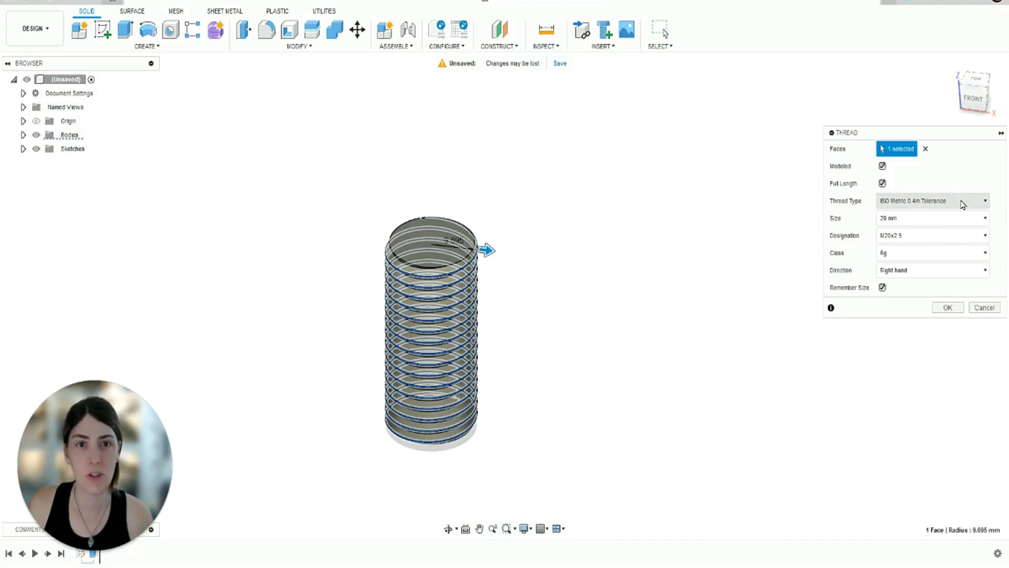
pyautogui.click(963, 202)
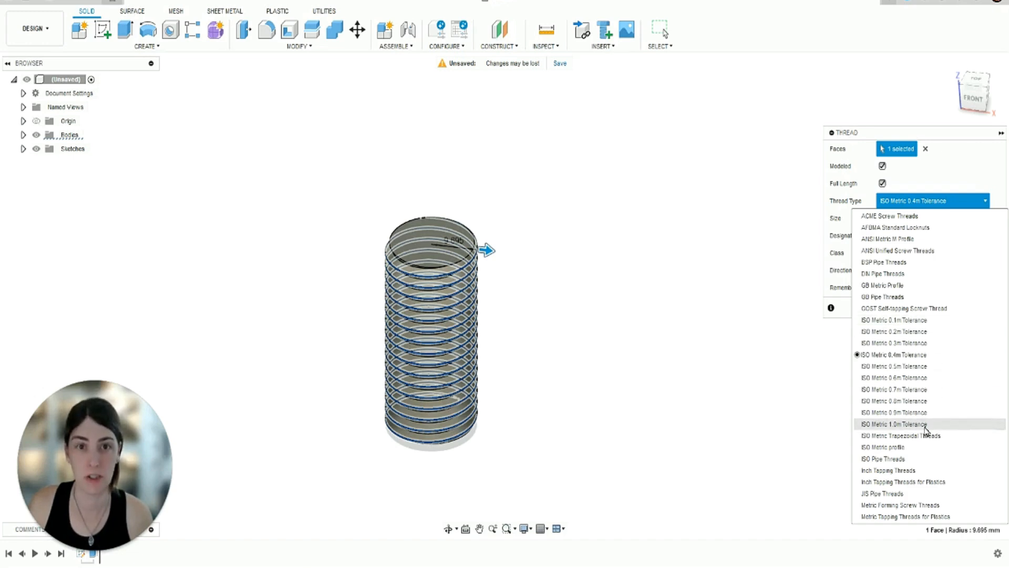
pyautogui.click(915, 355)
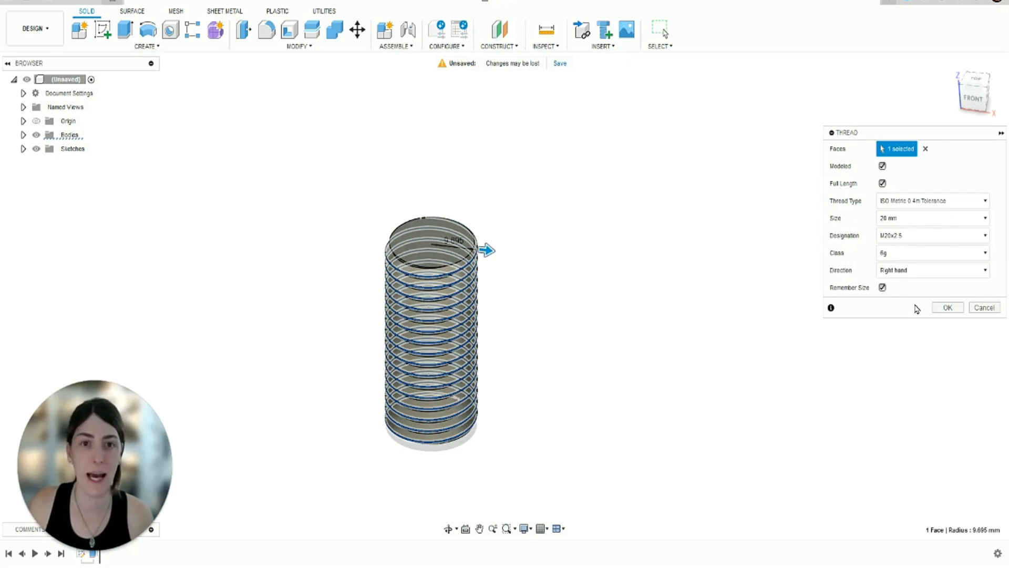
pyautogui.click(897, 235)
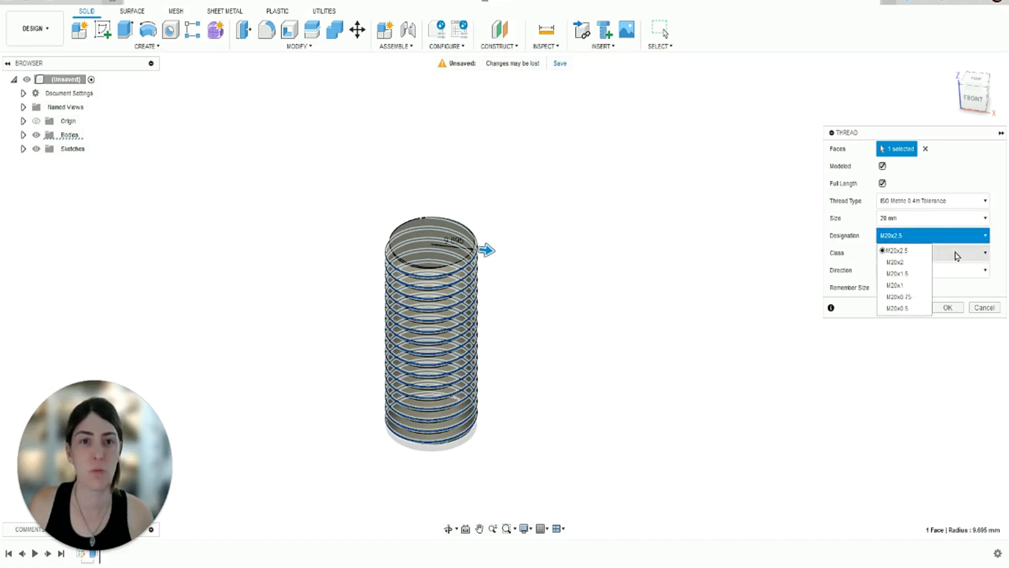
pyautogui.click(981, 261)
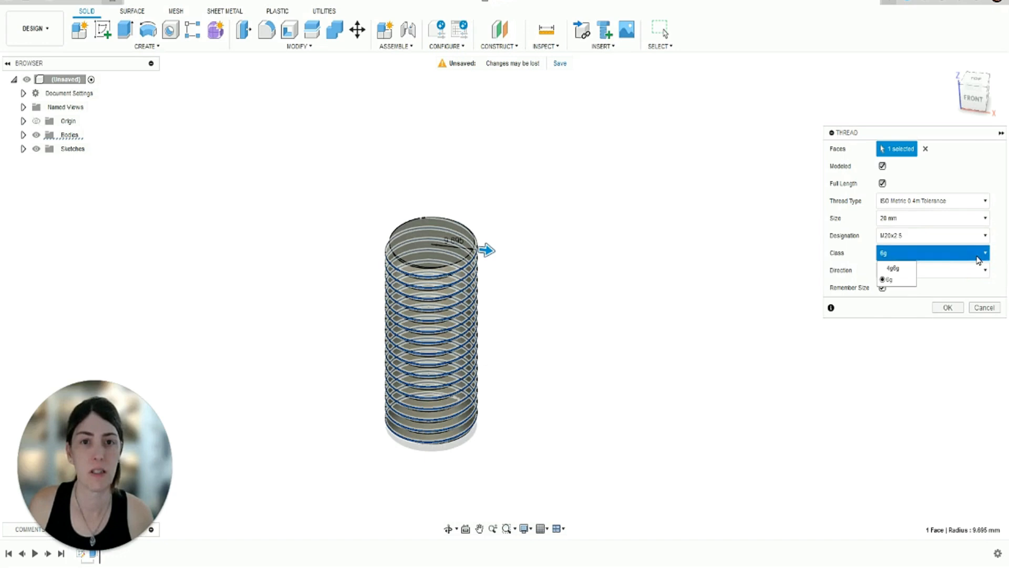
pyautogui.click(980, 256)
pyautogui.click(979, 272)
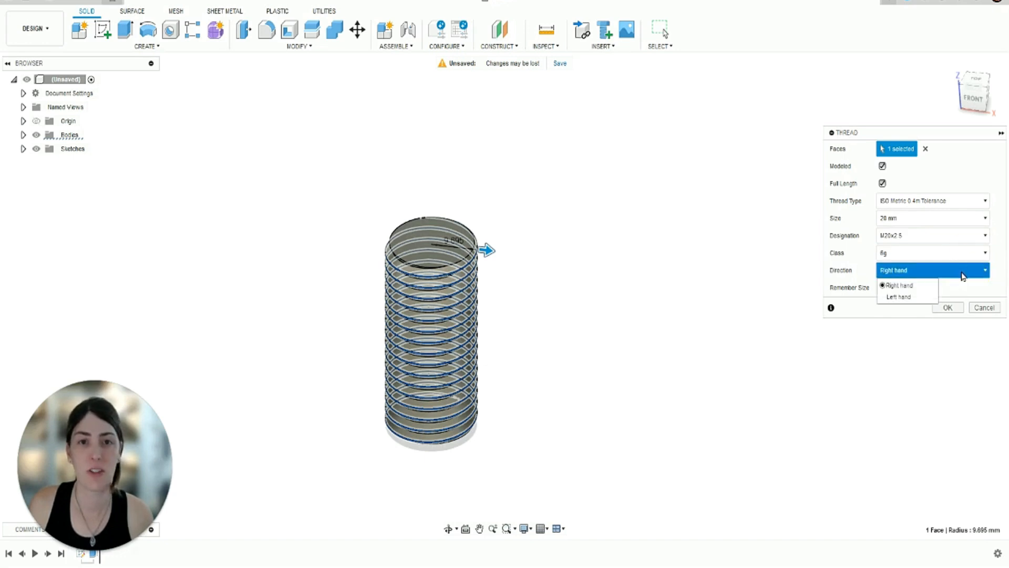
pyautogui.click(965, 291)
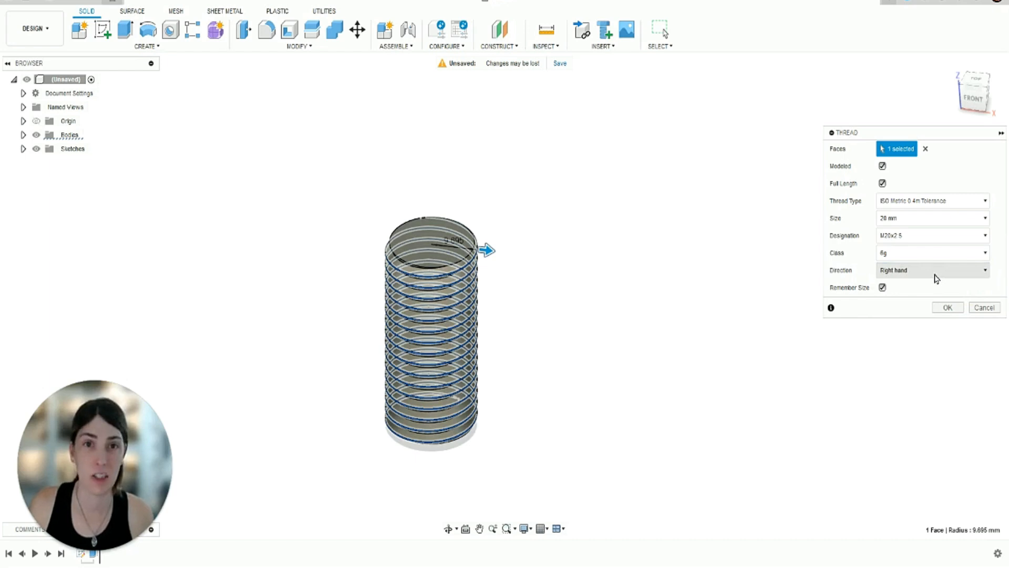
pyautogui.click(946, 308)
pyautogui.keyDown('shift'); pyautogui.moveTo(576, 308); pyautogui.dragTo(603, 311, button='middle'); pyautogui.keyUp('shift')
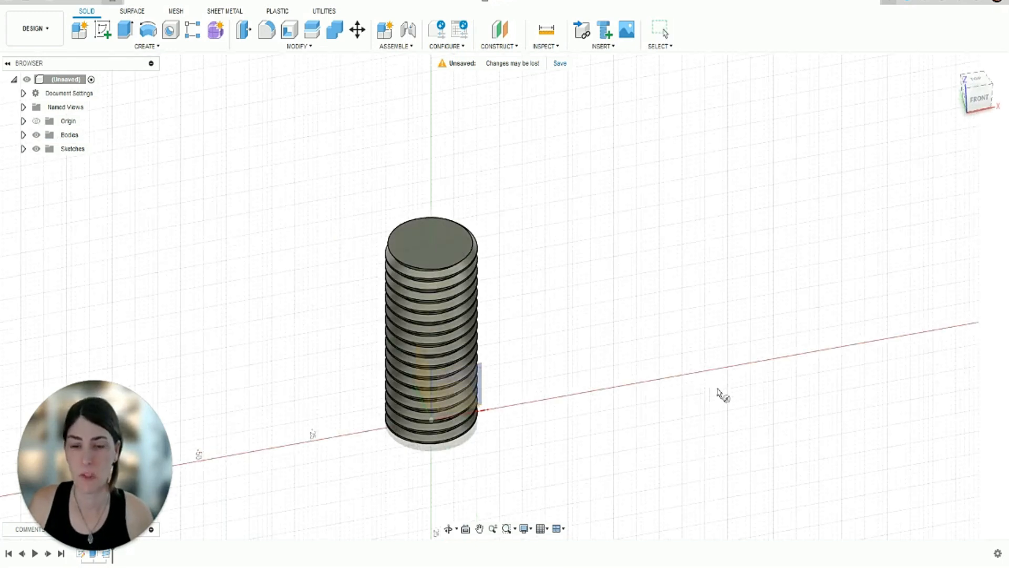
pyautogui.click(625, 390)
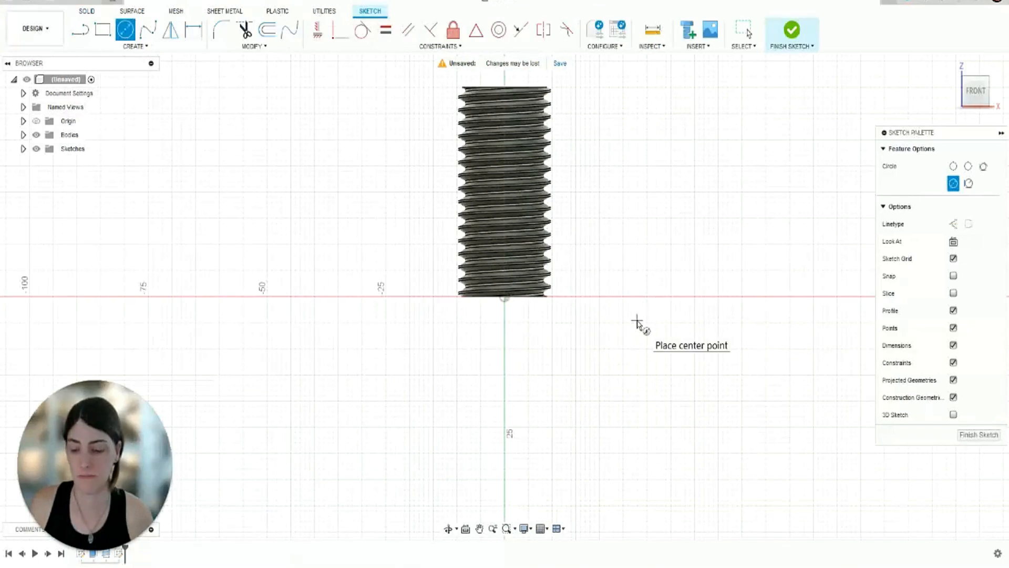
pyautogui.press('Escape')
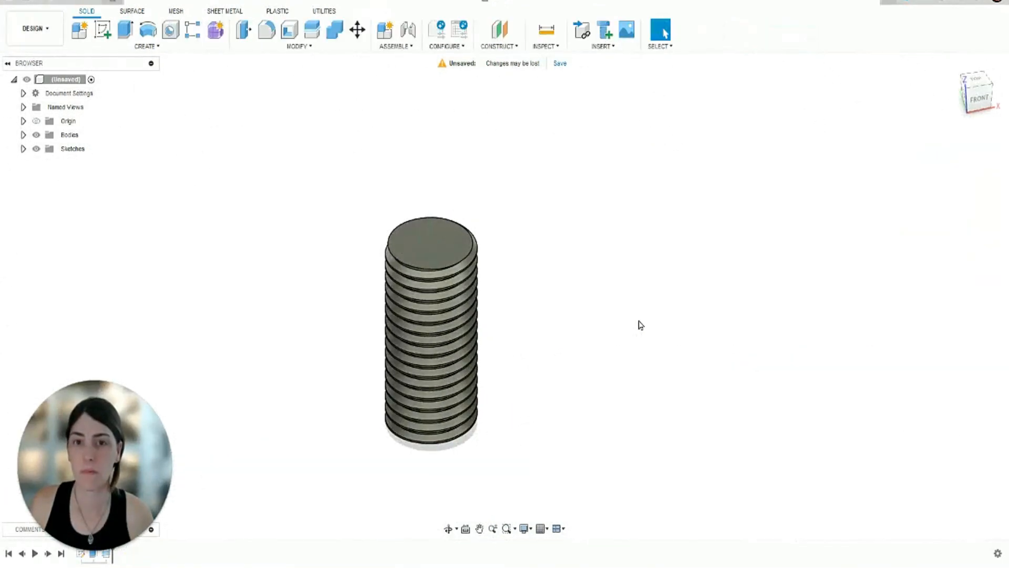
# Sketch a 20 mm diameter circle on the horizontal ground plane beside the threaded rod, centred on the red axis
pyautogui.press('c')
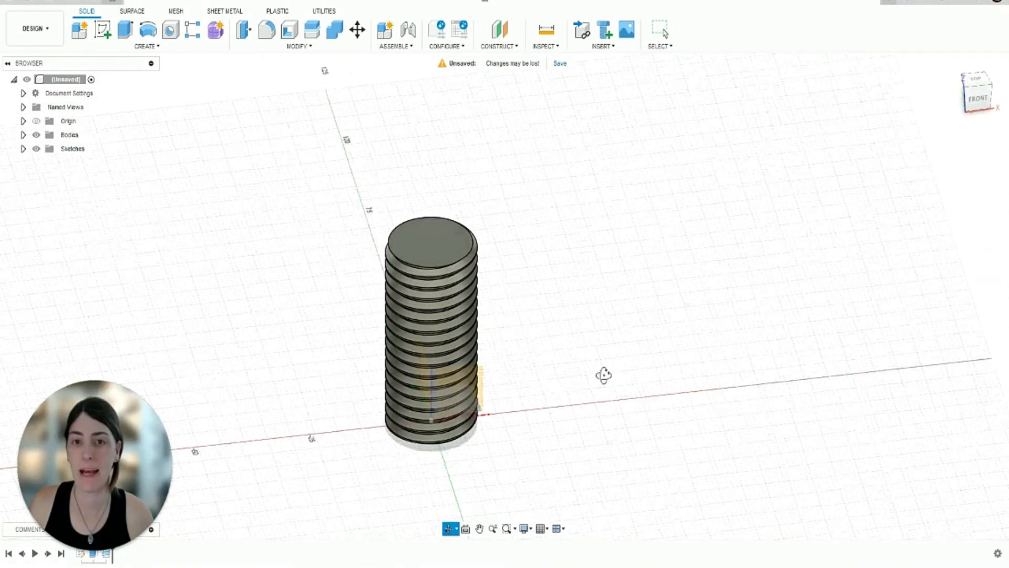
pyautogui.click(502, 413)
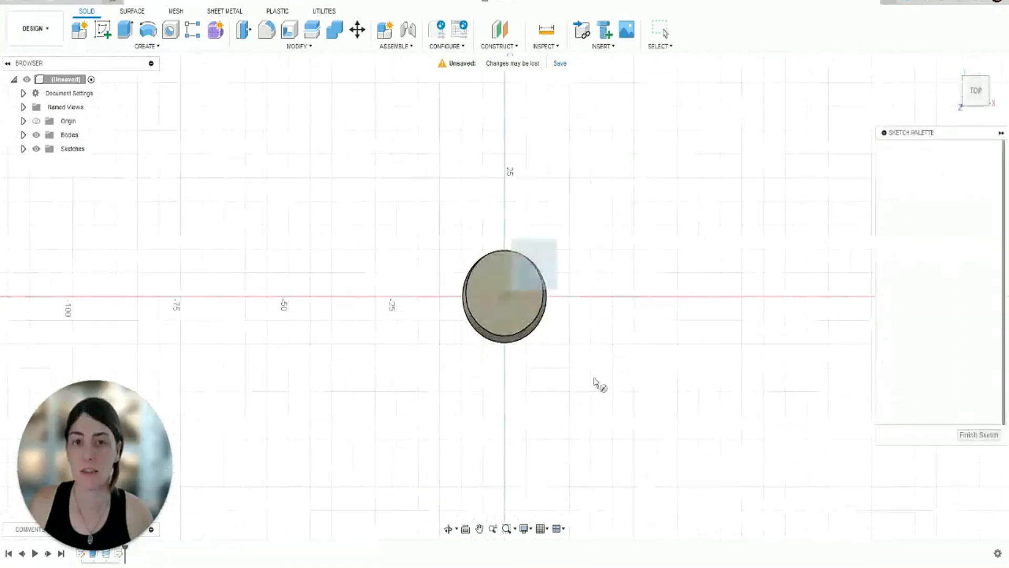
pyautogui.click(672, 297)
pyautogui.write('20')
pyautogui.press('Return')
pyautogui.press('Escape')
# Add a concentric 30 mm diameter circle around the 20 mm circle and finish the sketch
pyautogui.press('c')
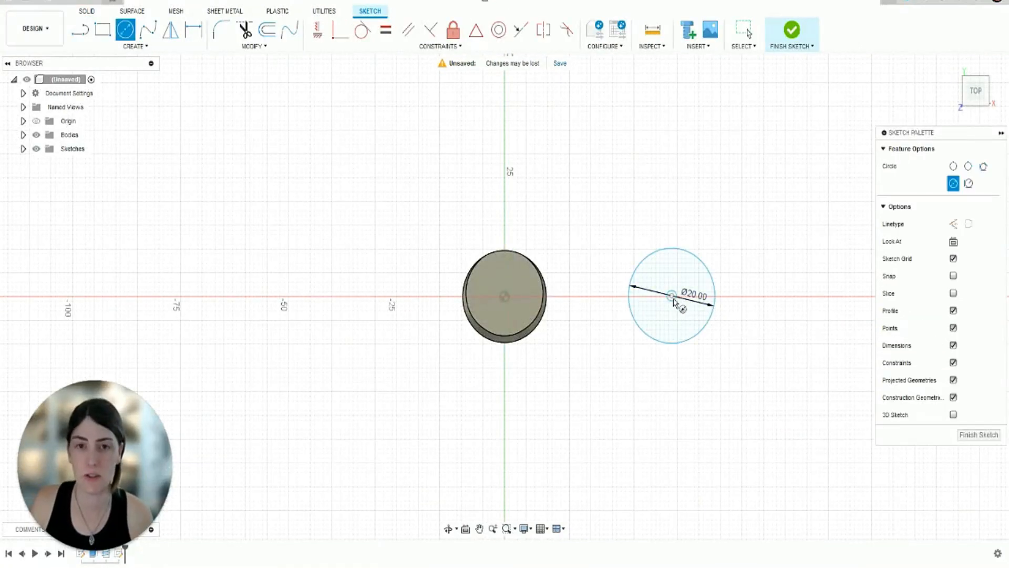
pyautogui.click(672, 296)
pyautogui.write('30')
pyautogui.press('Return')
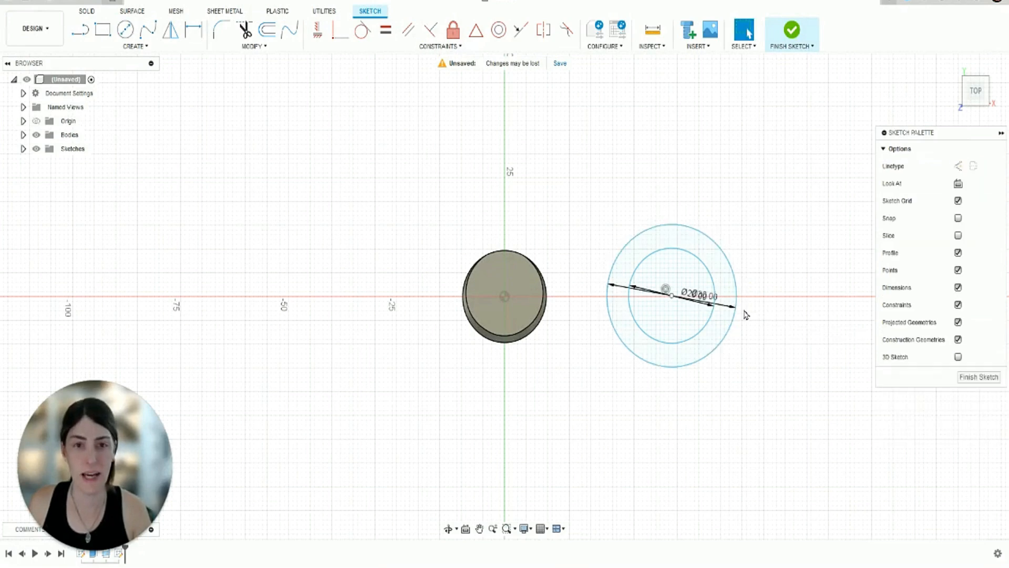
pyautogui.click(791, 35)
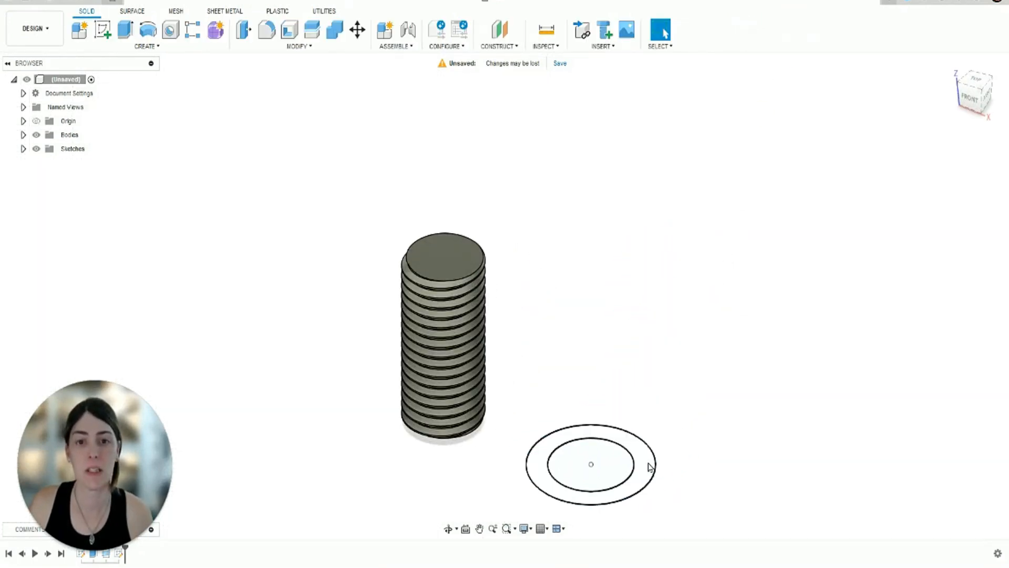
# Extrude the ring between the two concentric circles 10 mm upward
pyautogui.click(648, 466)
pyautogui.write('e10')
pyautogui.press('Return')
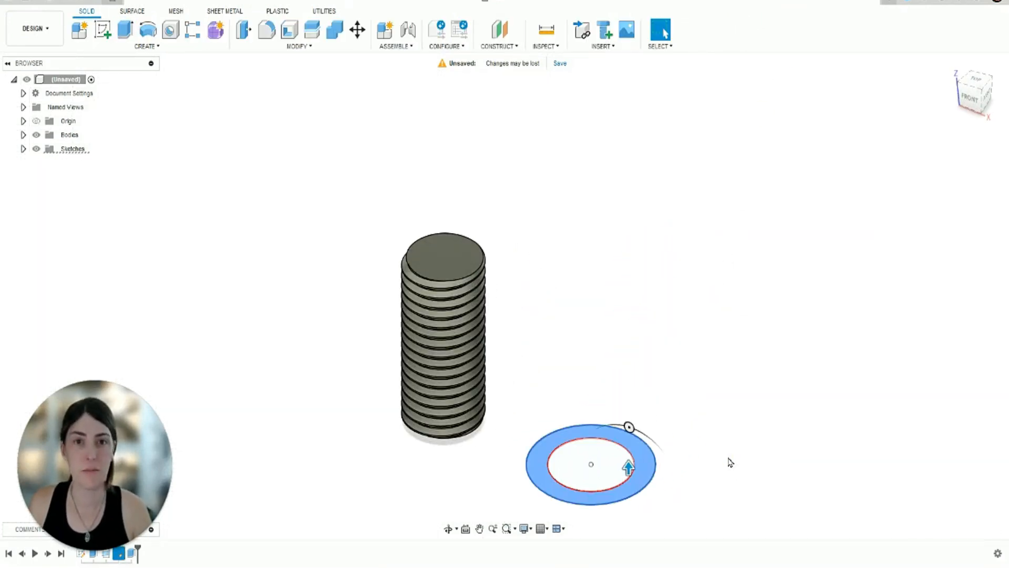
# Add a modeled full-length right-hand thread to the ring's inner face: ISO Metric 0.4m Tolerance, 20 mm, M20x2.5, class 6H
pyautogui.click(600, 437)
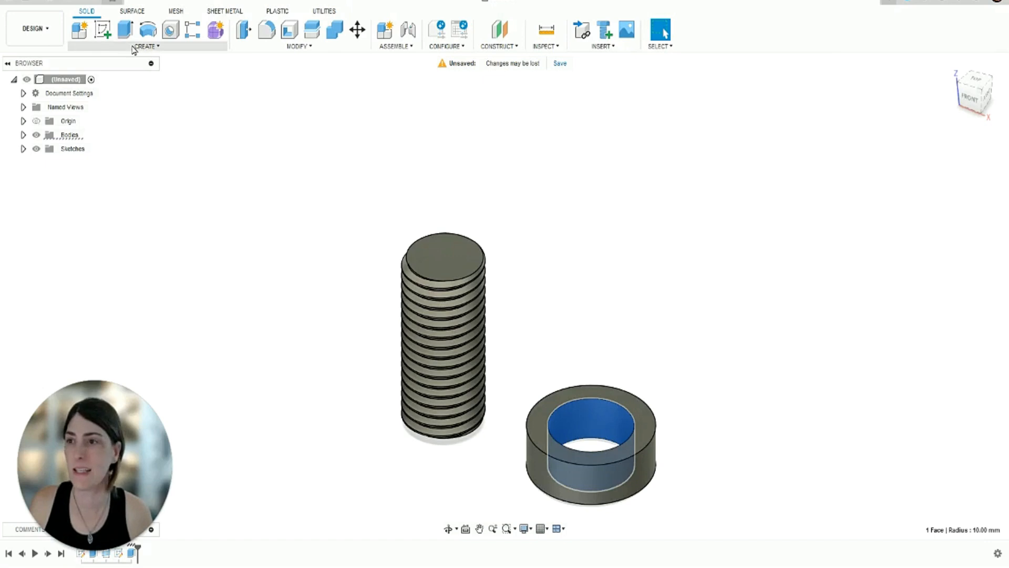
pyautogui.click(146, 46)
pyautogui.click(116, 199)
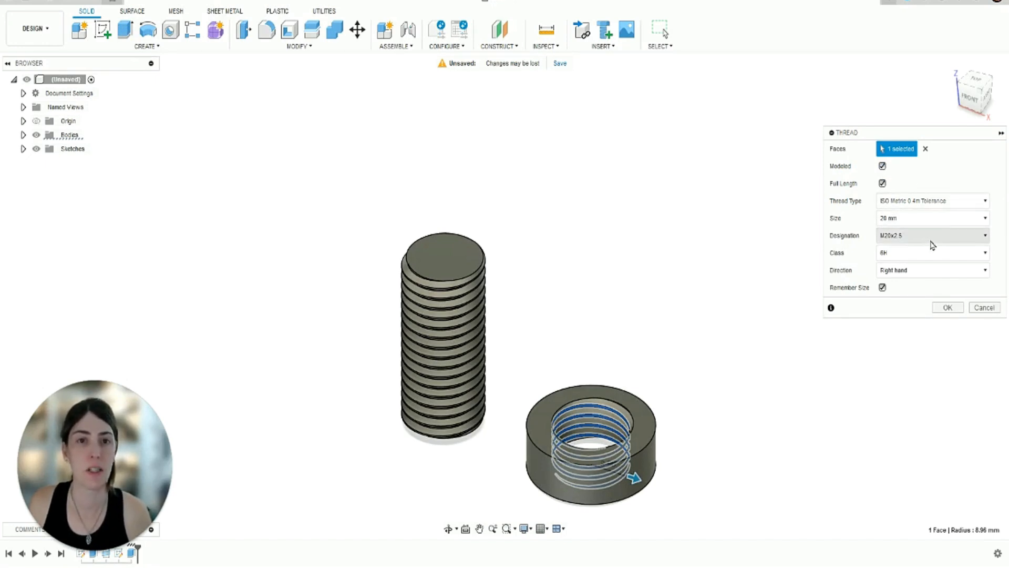
pyautogui.click(948, 308)
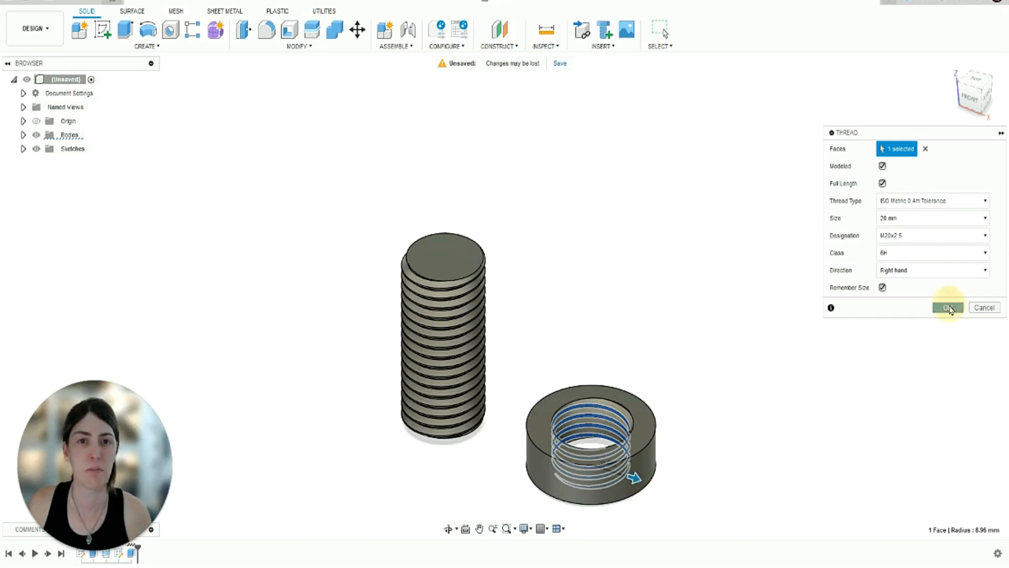
pyautogui.moveTo(703, 357)
pyautogui.keyDown('shift'); pyautogui.mouseDown(button='middle')
pyautogui.moveTo(727, 358)
pyautogui.moveTo(741, 403)
pyautogui.moveTo(734, 338)
pyautogui.moveTo(681, 331)
pyautogui.moveTo(719, 363)
pyautogui.mouseUp(button='middle'); pyautogui.keyUp('shift')
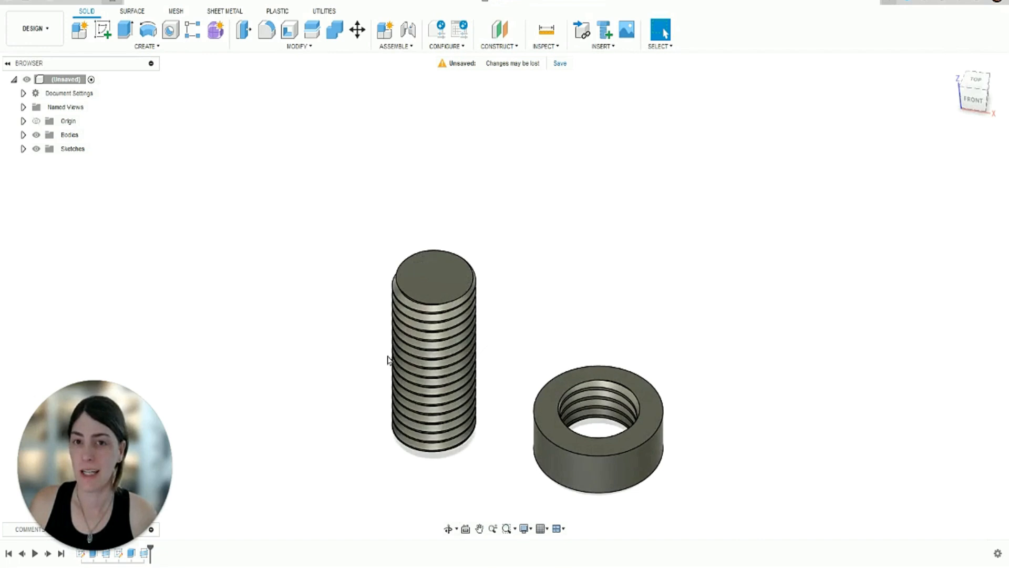